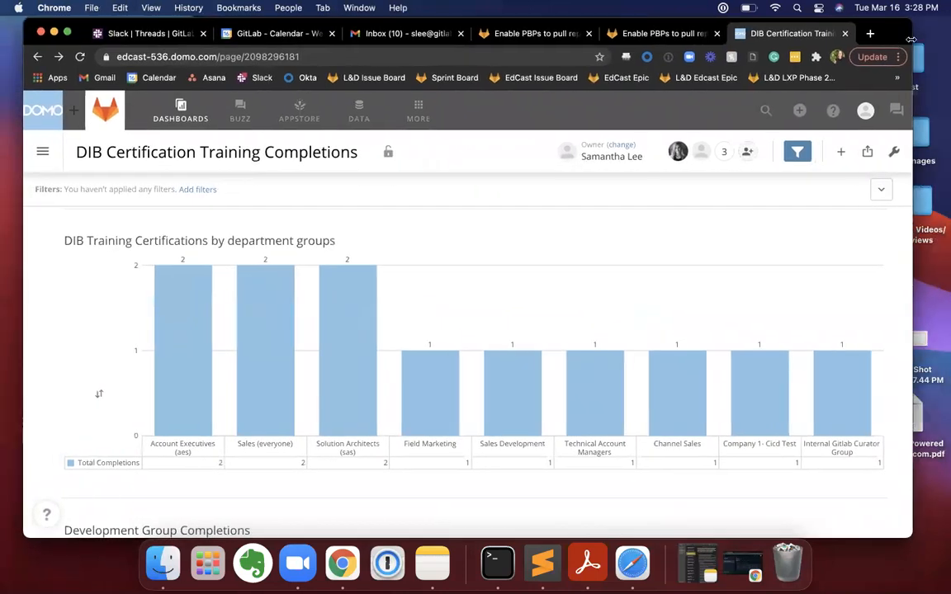
# - Open the Development Group Completions card in Analyzer for editing
pyautogui.scroll(-5, 706, 373)
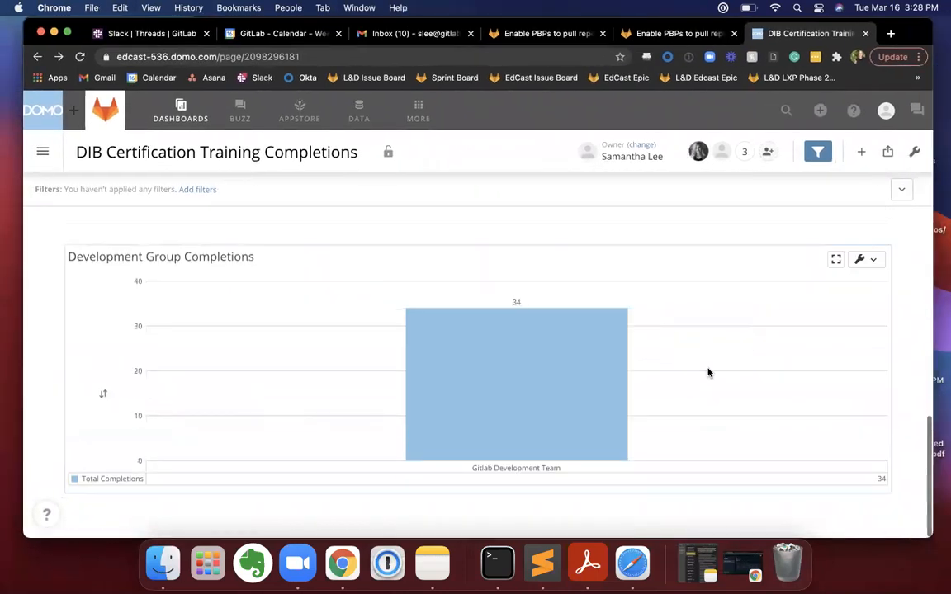
pyautogui.click(866, 293)
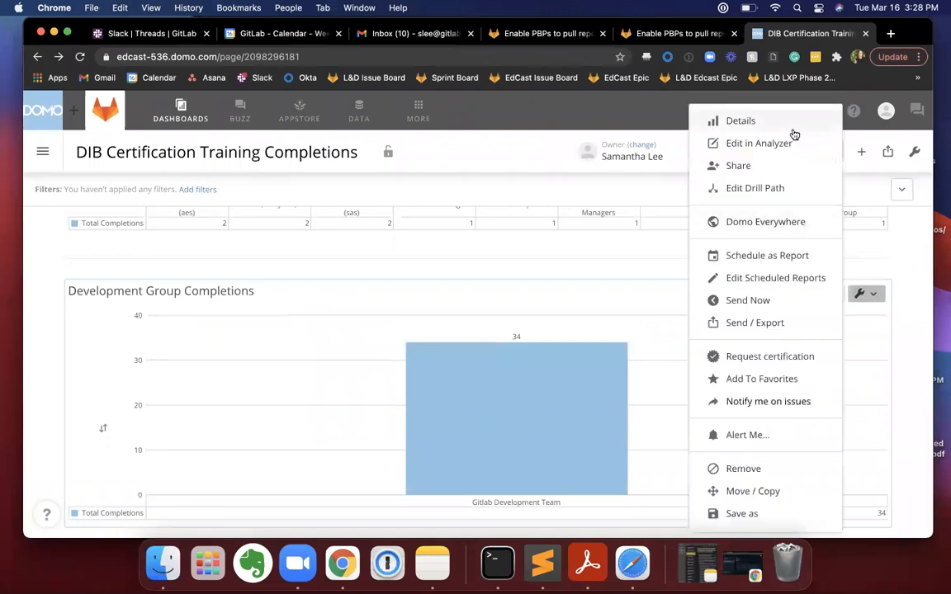
pyautogui.click(781, 144)
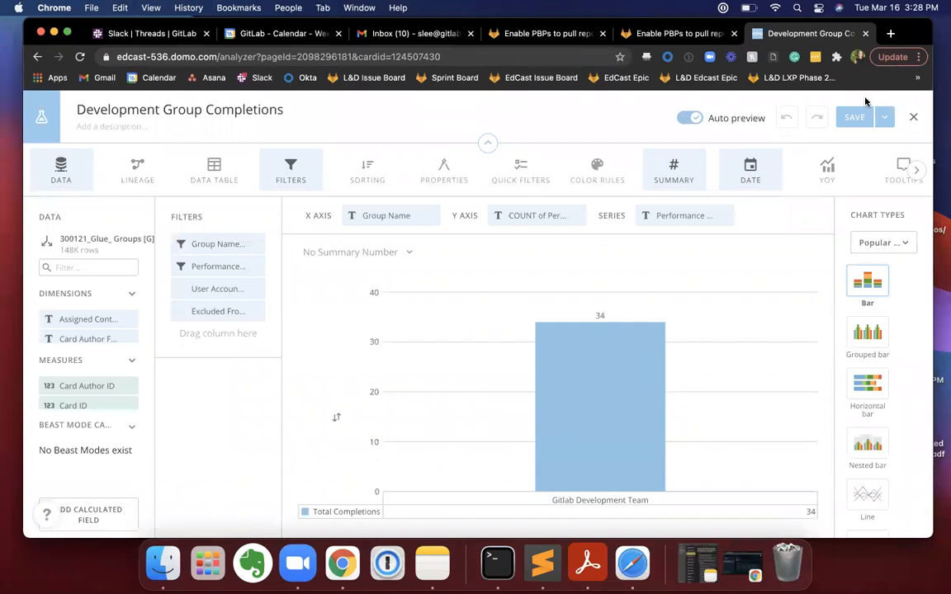
# - Open the GitLab EdCast home page in a new tab and place it before the Analyzer tab
pyautogui.press('super+t')
pyautogui.click(917, 78)
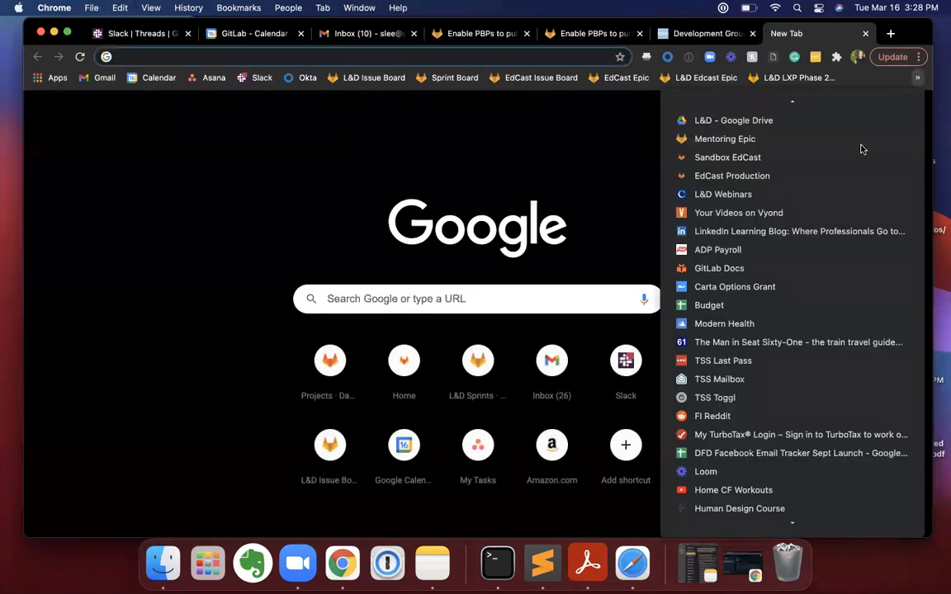
pyautogui.click(859, 155)
pyautogui.moveTo(752, 37); pyautogui.dragTo(717, 36)
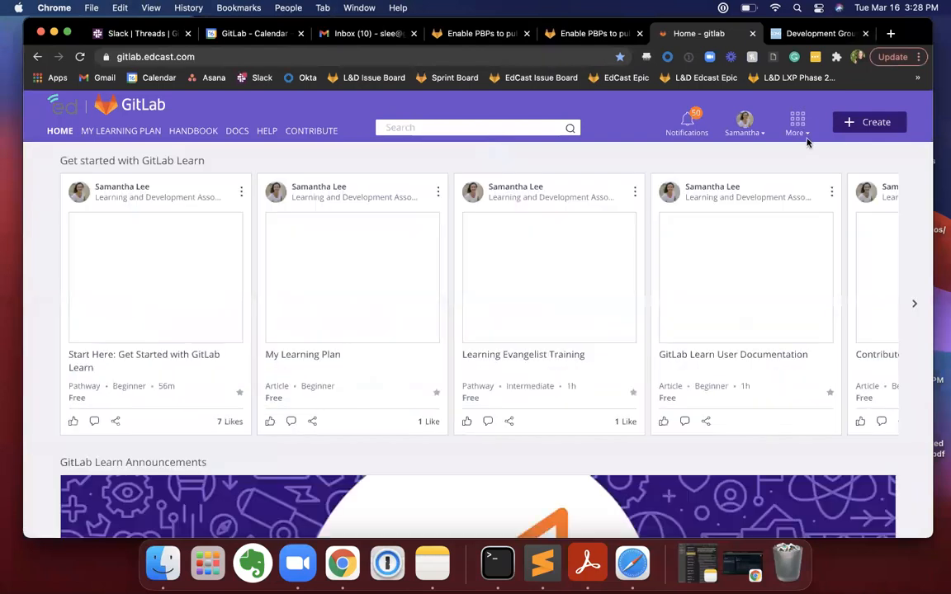
# - Search the EdCast groups for "develop" and open the GitLab Development Team group
pyautogui.click(799, 128)
pyautogui.click(667, 183)
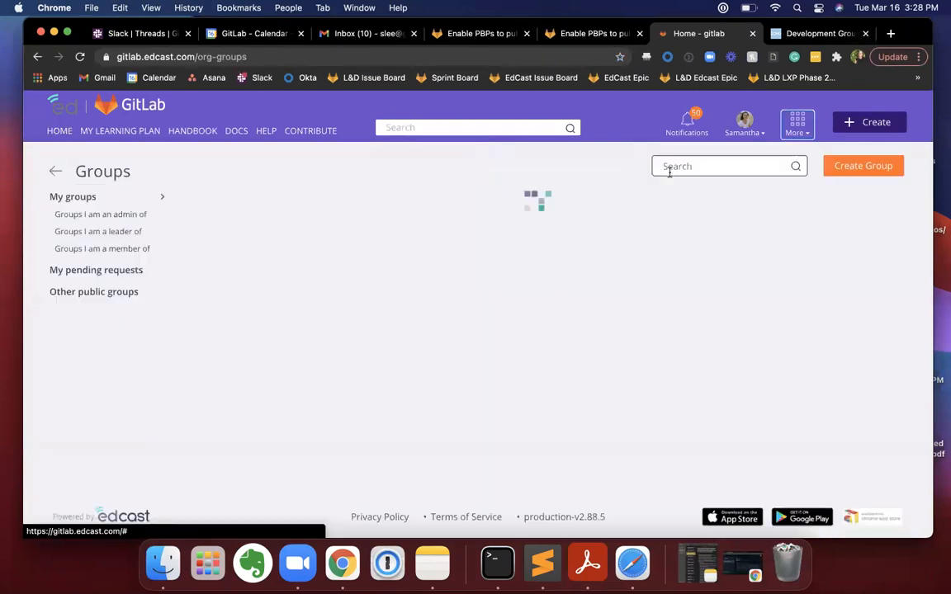
pyautogui.write('dev')
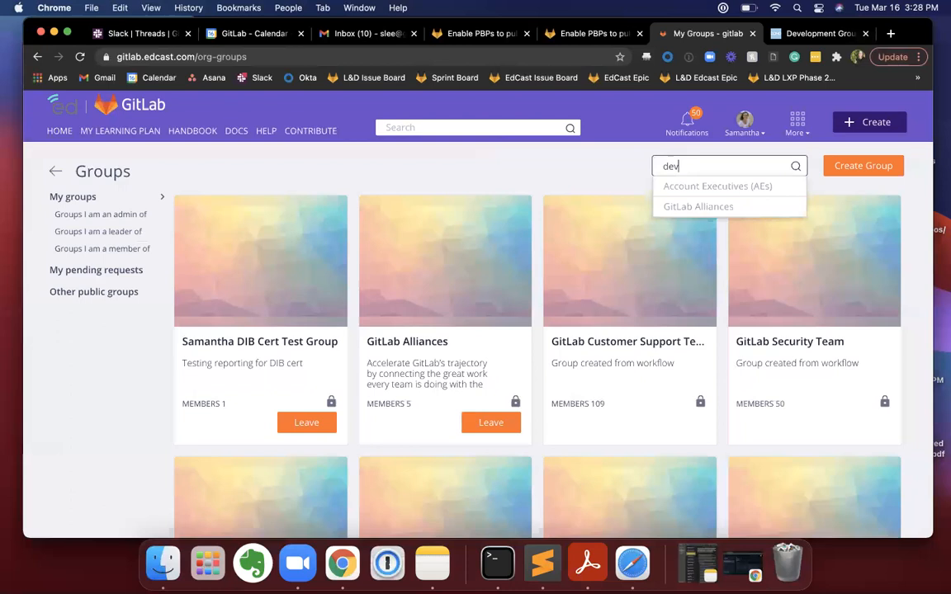
pyautogui.write('elop')
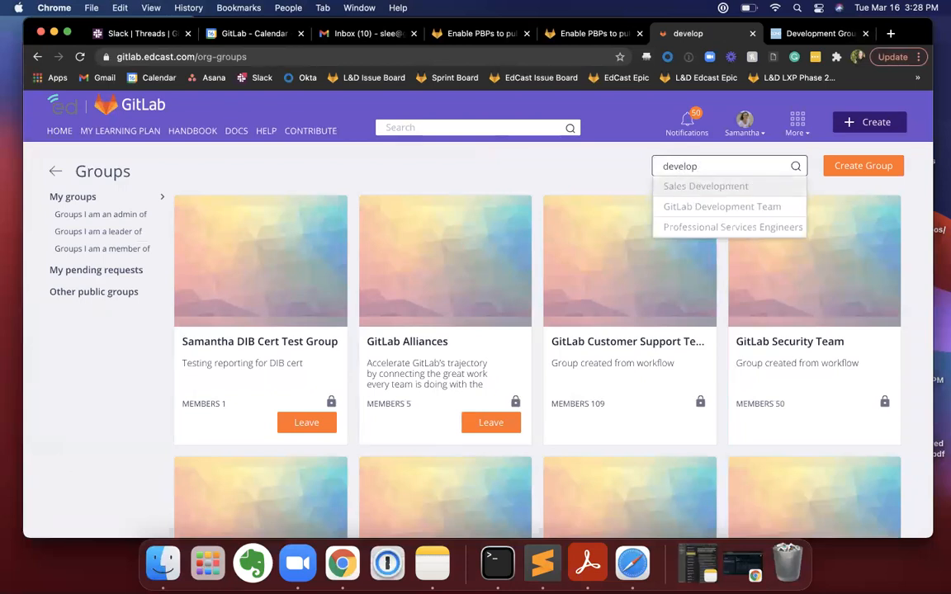
pyautogui.click(711, 208)
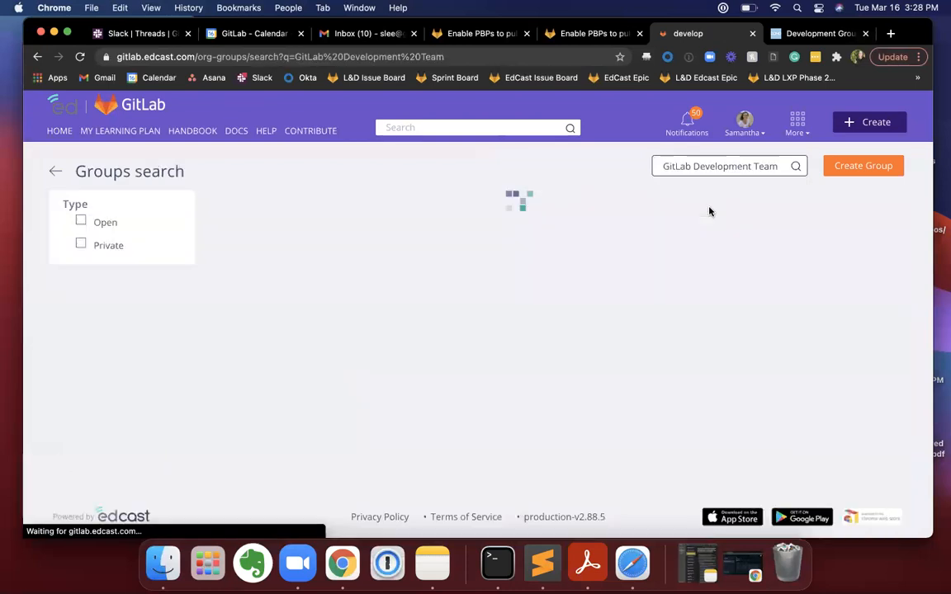
pyautogui.click(270, 338)
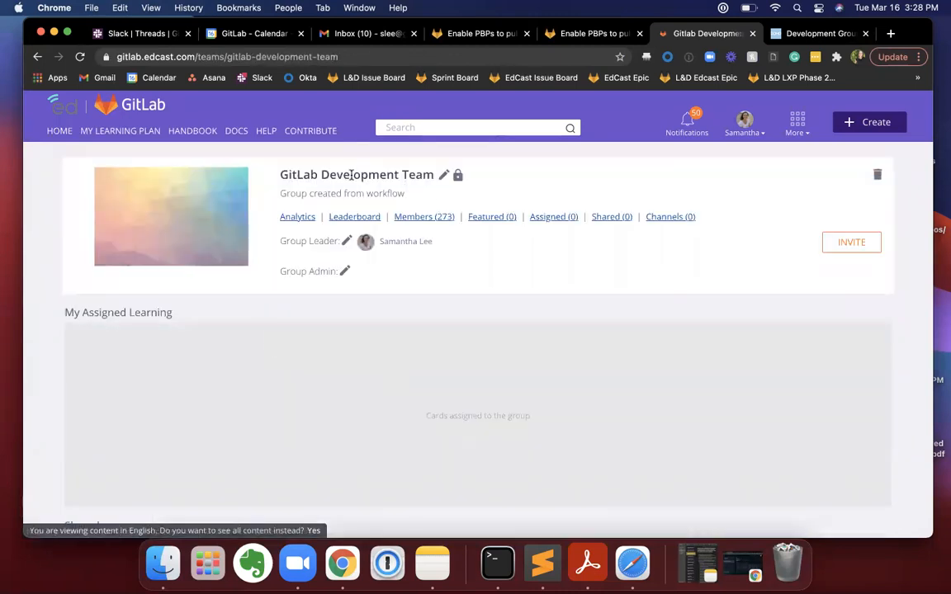
# - Open the EdCast Admin console in a separate tab and switch to it
pyautogui.click(796, 126)
pyautogui.rightClick(781, 299)
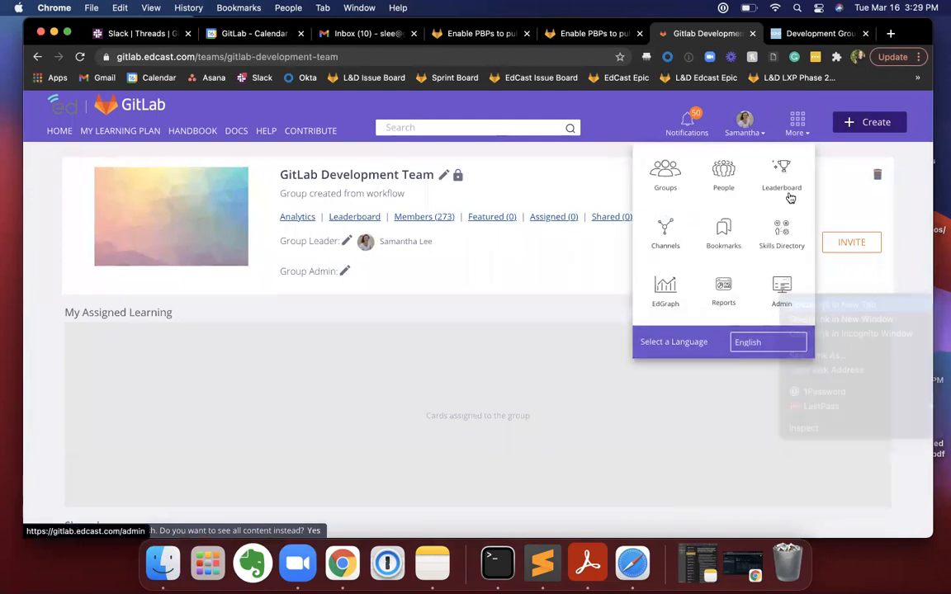
pyautogui.click(805, 304)
pyautogui.click(726, 33)
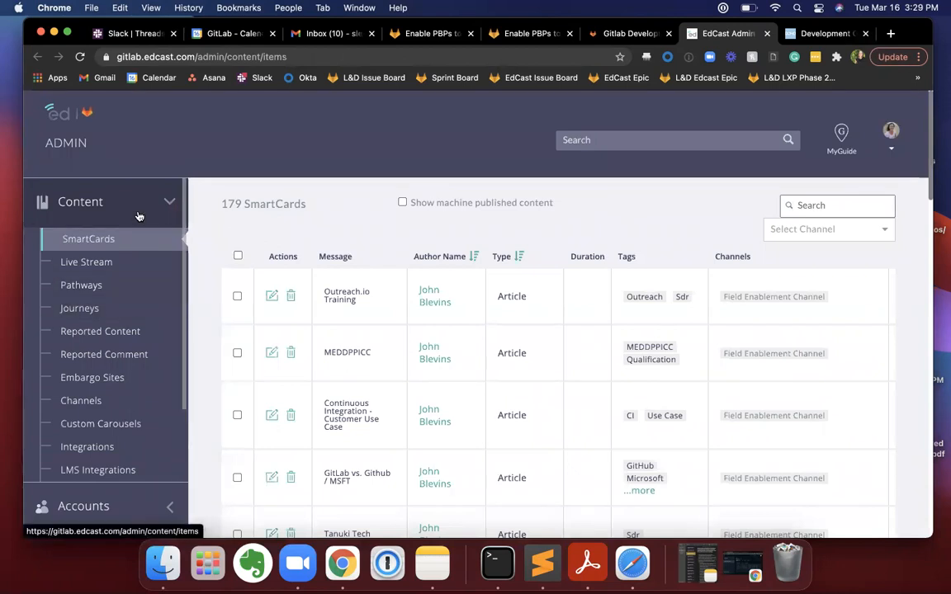
# - Open the Development workflow in Dynamic Group Management and review its name and criteria rules
pyautogui.click(165, 204)
pyautogui.click(127, 262)
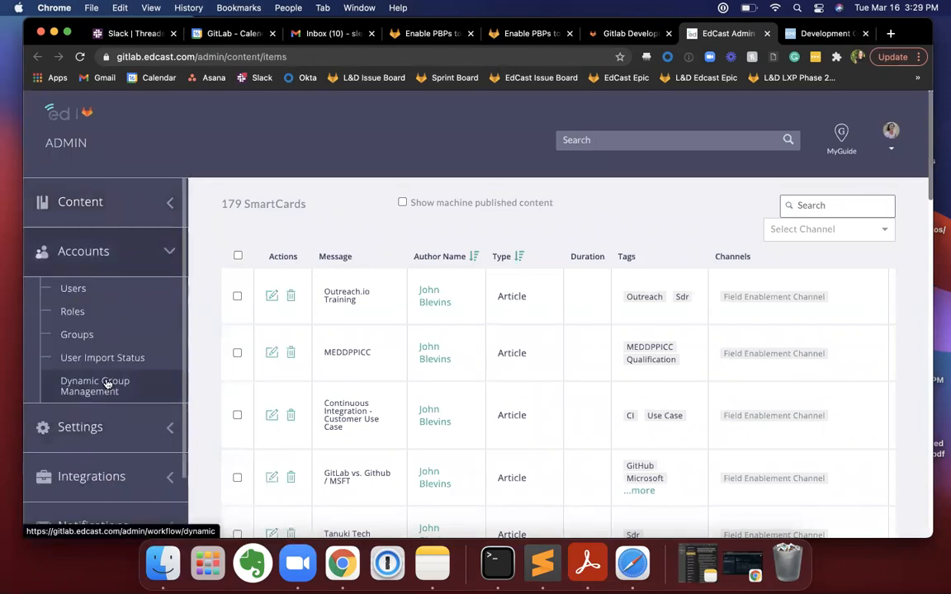
pyautogui.click(106, 383)
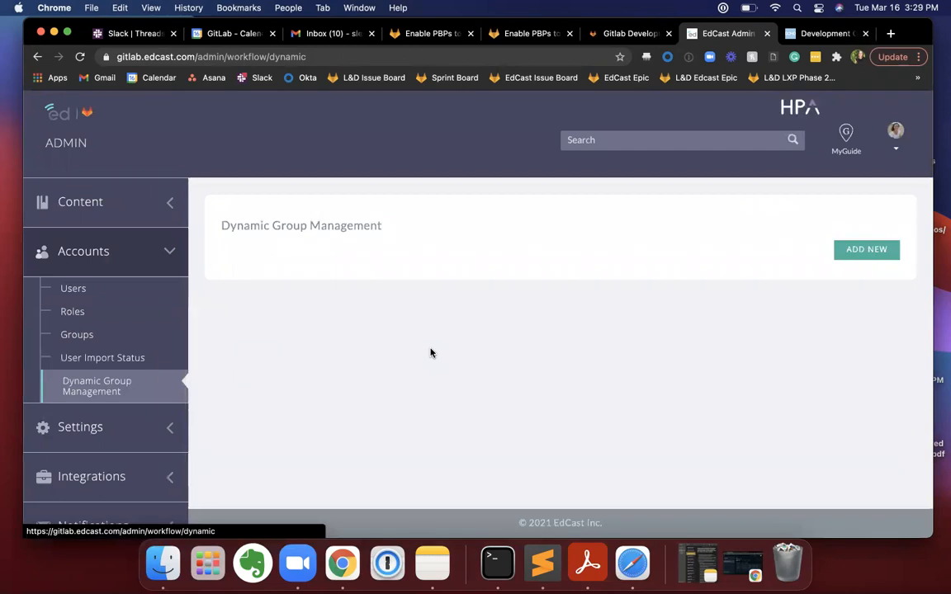
pyautogui.scroll(-10, 431, 353)
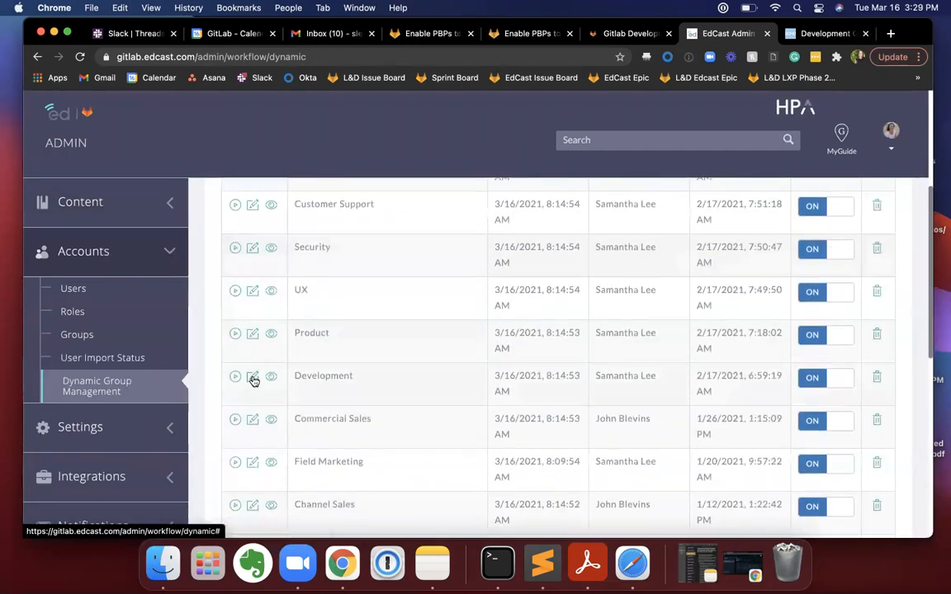
pyautogui.click(253, 380)
pyautogui.scroll(-2, 541, 444)
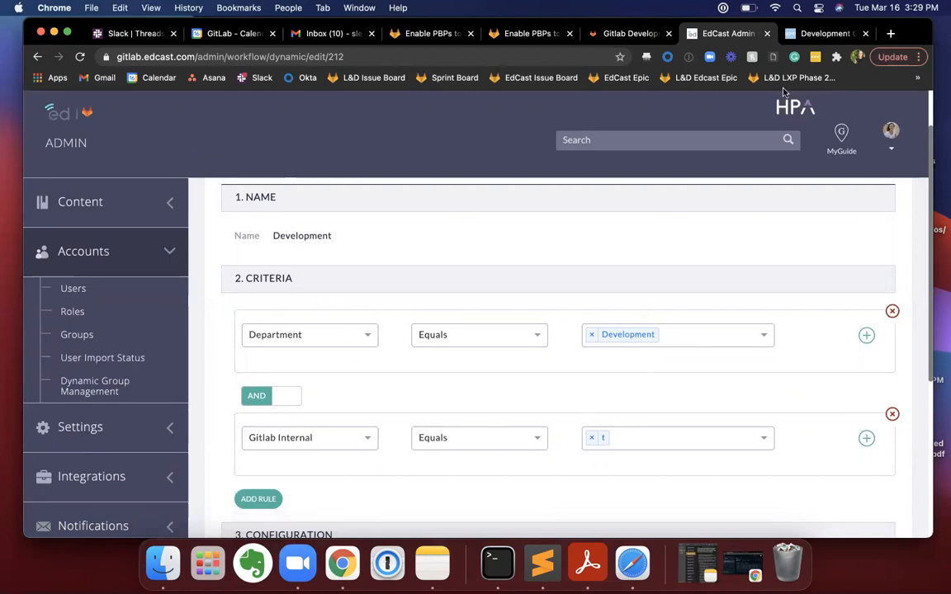
# - Switch back to the Development Group Completions card in Domo and check its Performance Metric filter selections
pyautogui.click(805, 33)
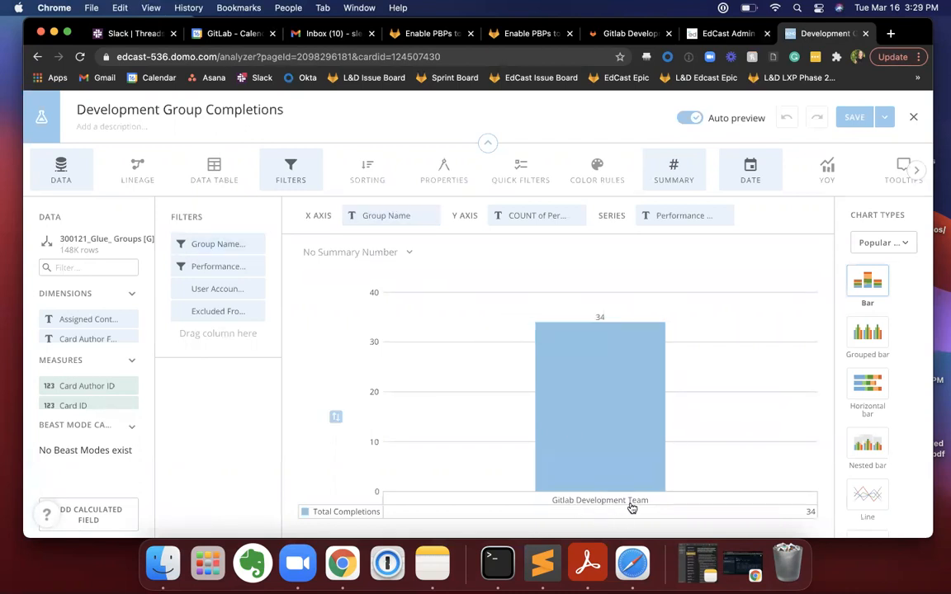
pyautogui.click(226, 267)
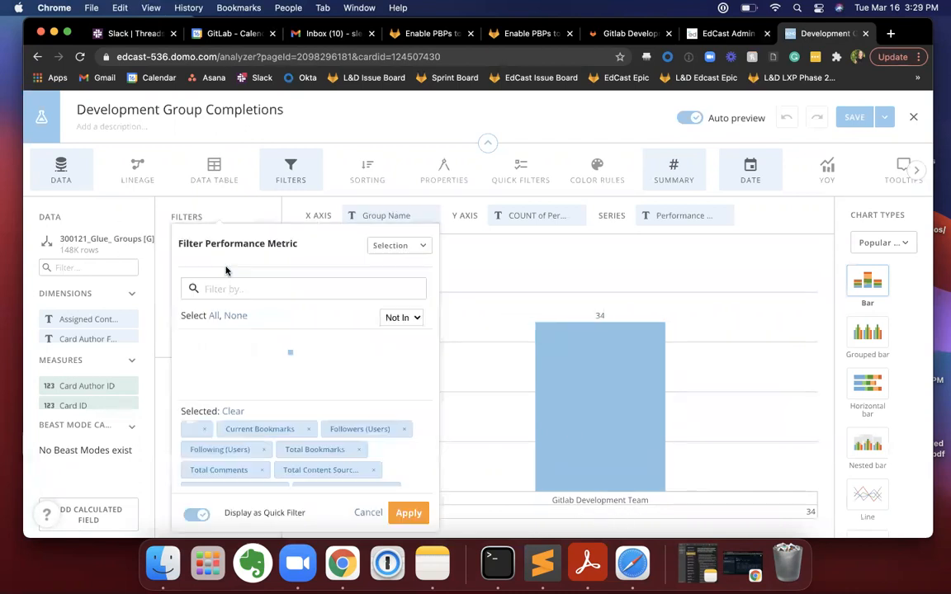
pyautogui.scroll(-2, 272, 386)
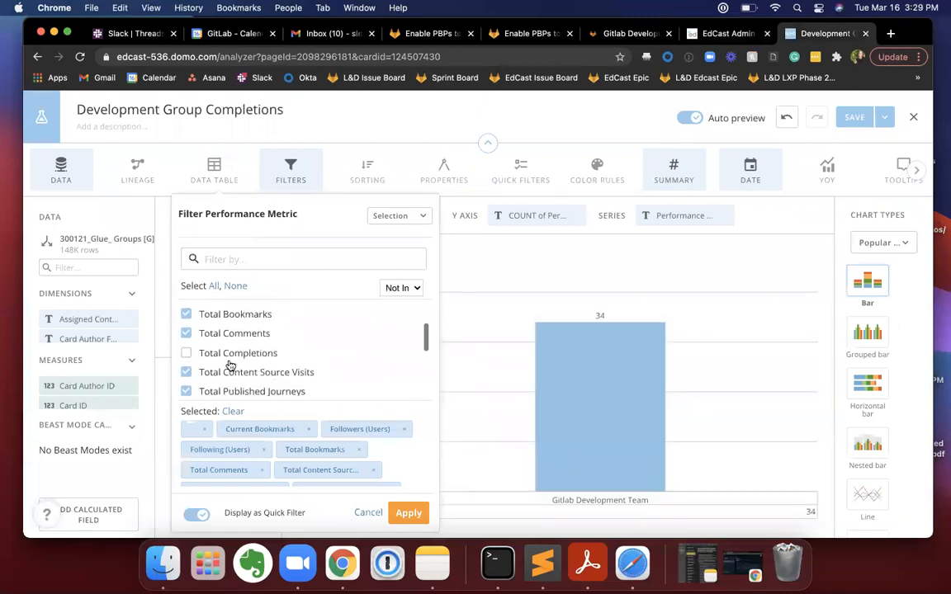
pyautogui.click(589, 353)
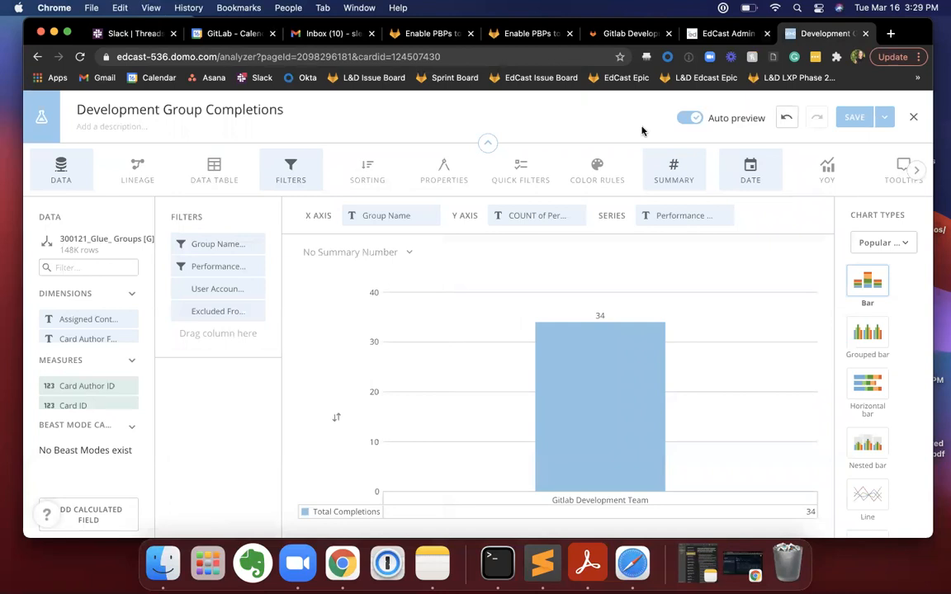
# - Add the Card Type dimension as a filter on the card and look through its card type options
pyautogui.scroll(-1, 101, 316)
pyautogui.scroll(-3, 99, 320)
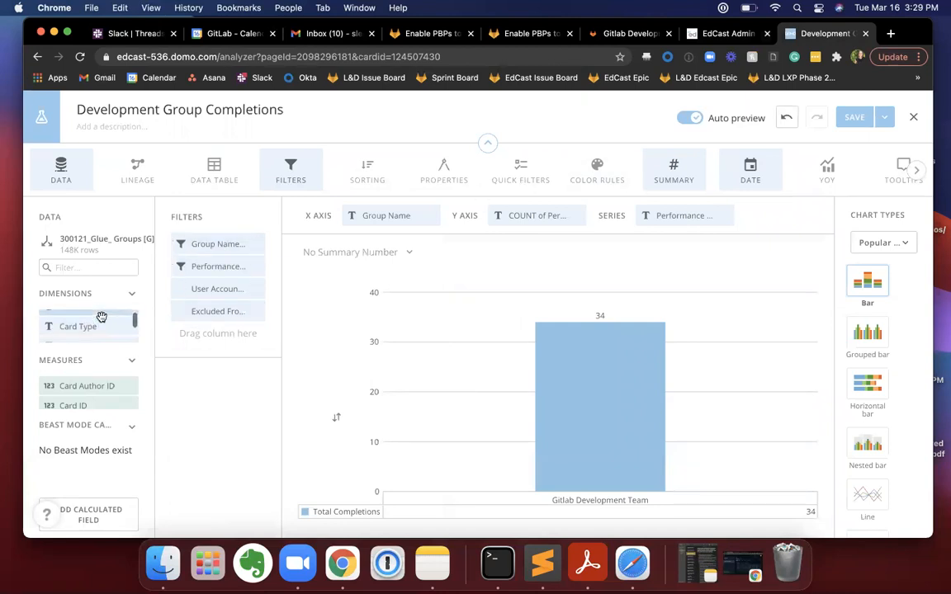
pyautogui.moveTo(89, 323); pyautogui.dragTo(212, 335)
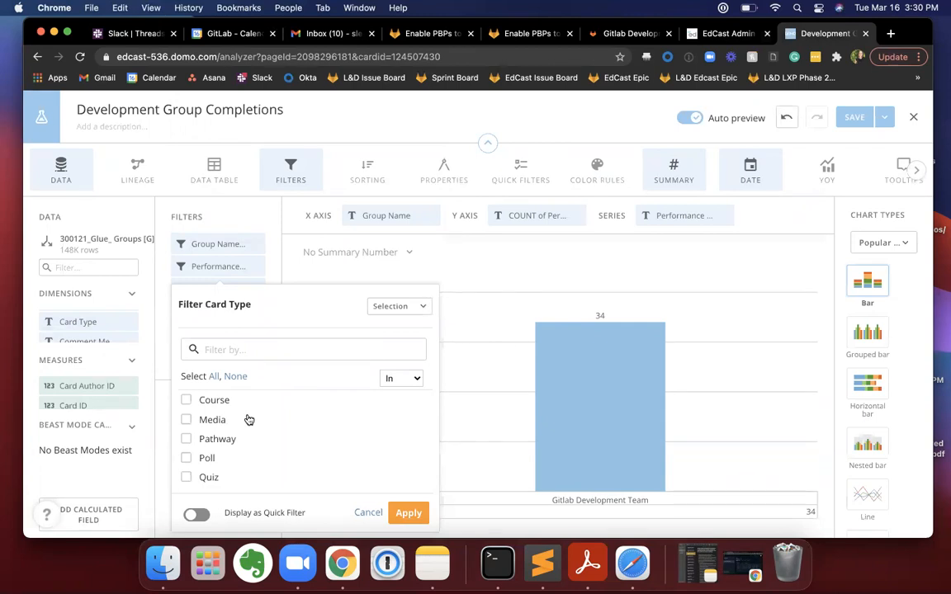
pyautogui.scroll(1, 238, 441)
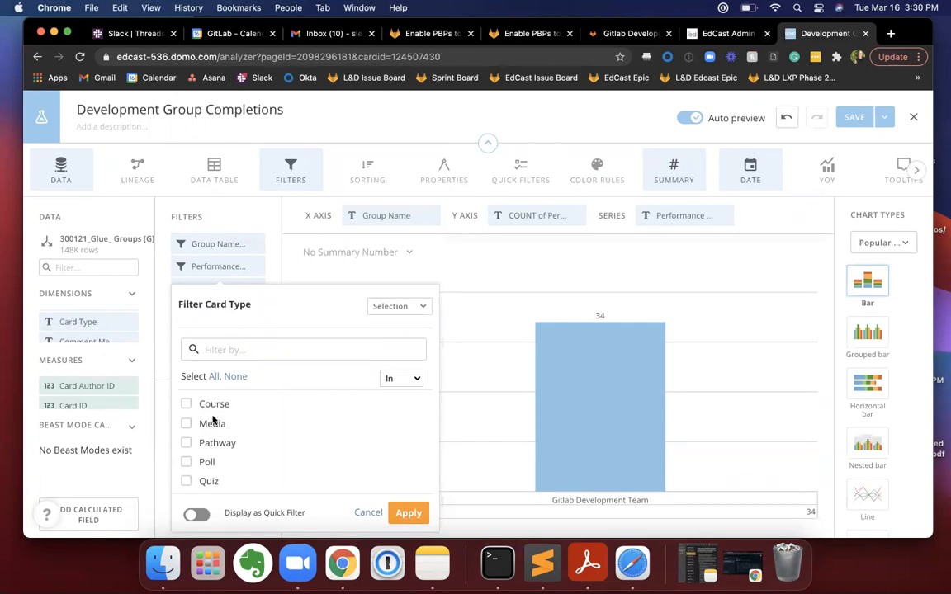
pyautogui.scroll(-1, 219, 457)
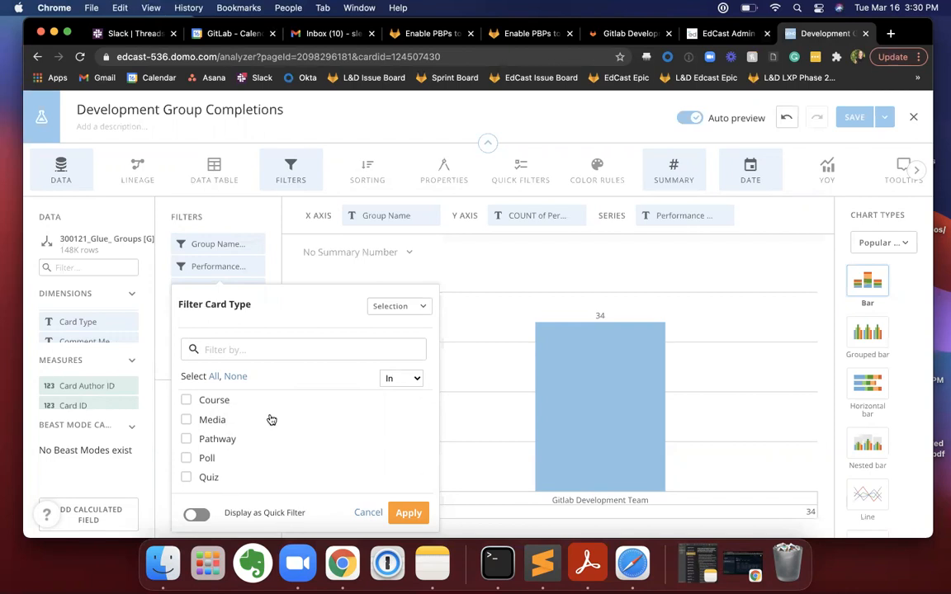
pyautogui.moveTo(616, 421)
pyautogui.click(488, 420)
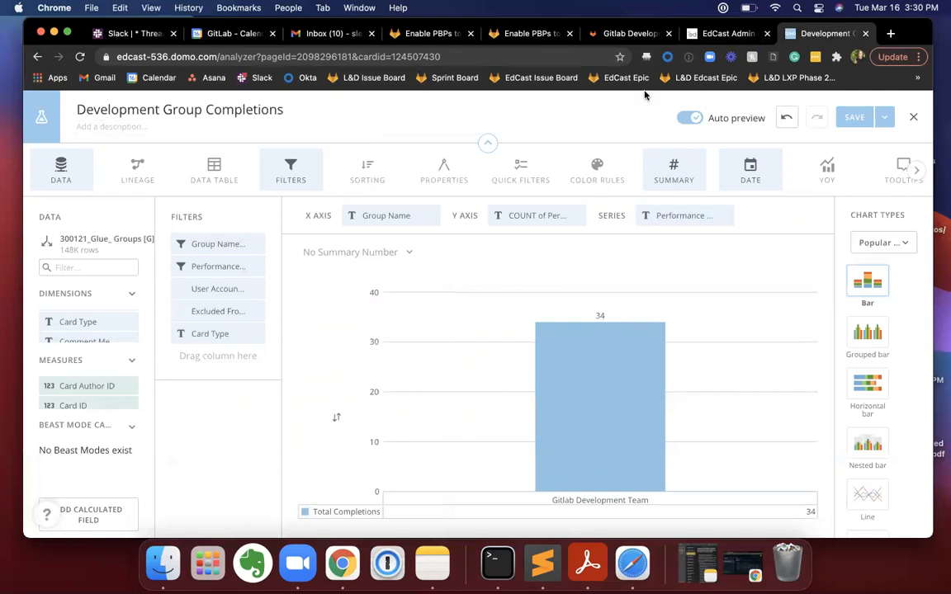
# - Return to the DIB Certification Training Completions dashboard and examine the Development bar in the completions by department chart
pyautogui.click(38, 56)
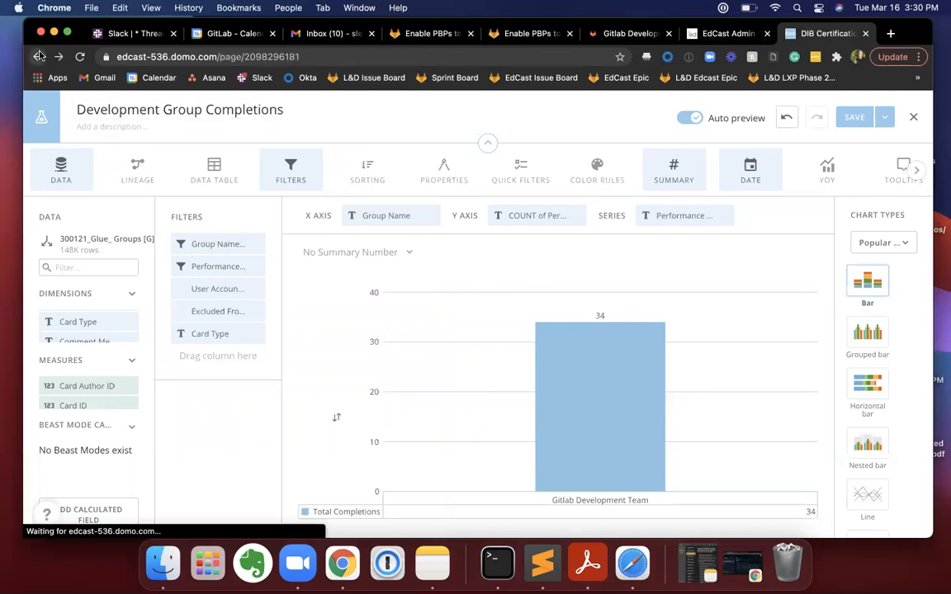
pyautogui.click(593, 144)
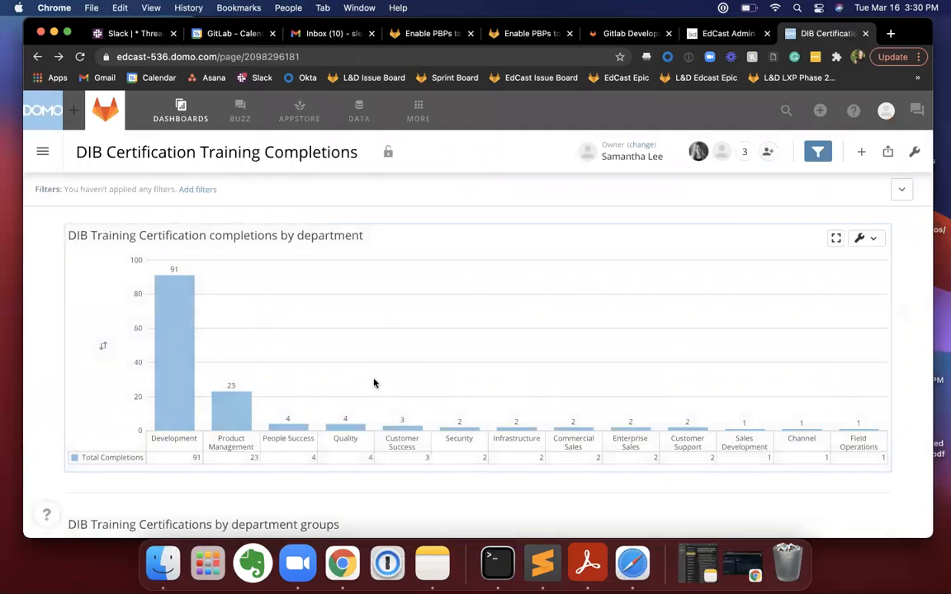
pyautogui.scroll(-2, 374, 383)
pyautogui.scroll(2, 373, 383)
pyautogui.click(177, 435)
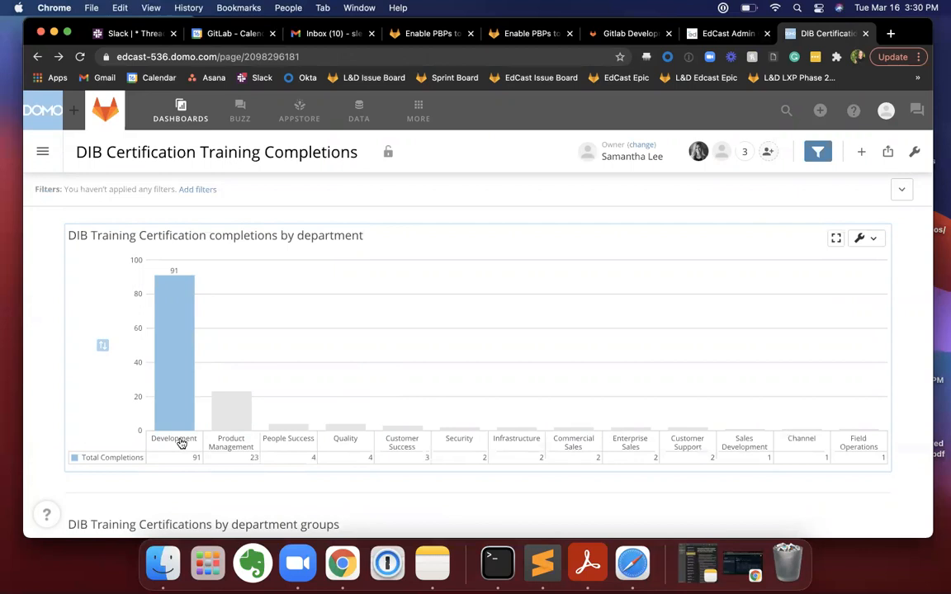
pyautogui.moveTo(165, 315)
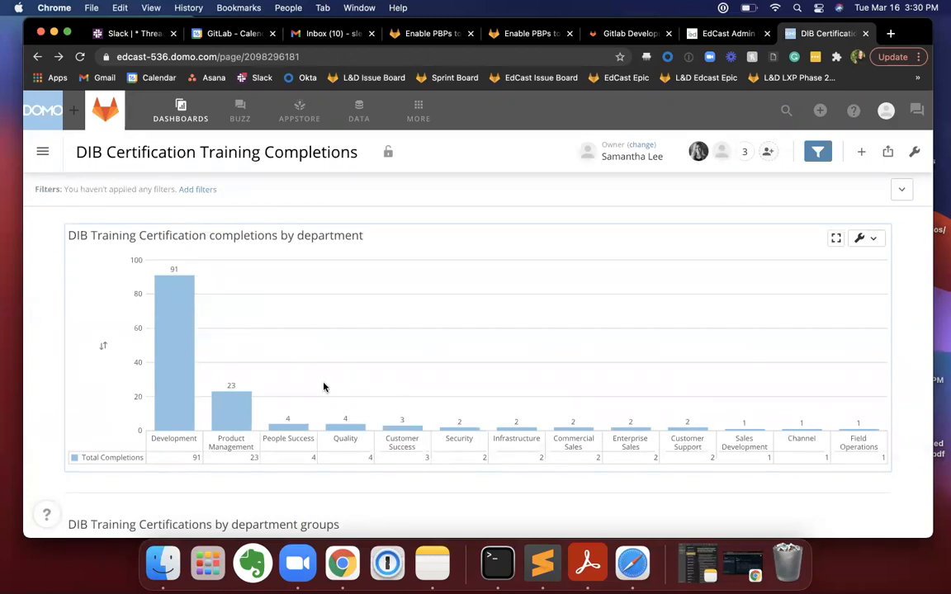
# - Compare the completions by department chart with the department groups and Development Group Completions charts
pyautogui.scroll(-5, 324, 387)
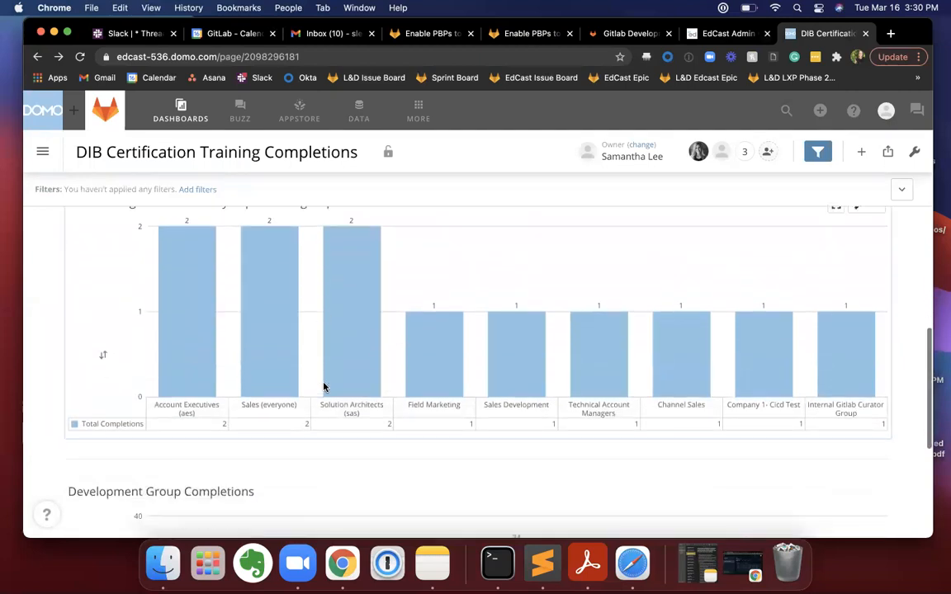
pyautogui.scroll(1, 323, 387)
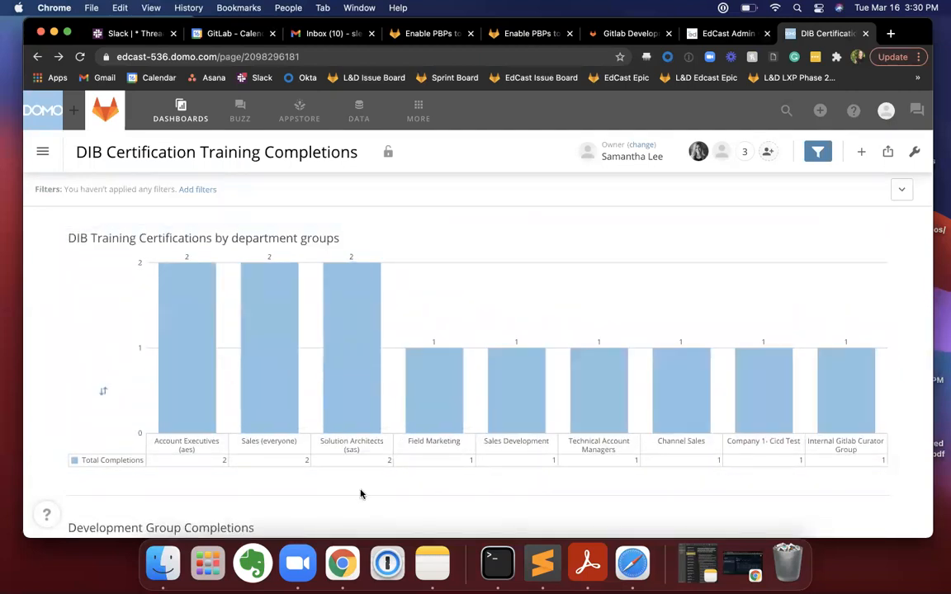
pyautogui.scroll(-1, 361, 494)
pyautogui.scroll(3, 361, 494)
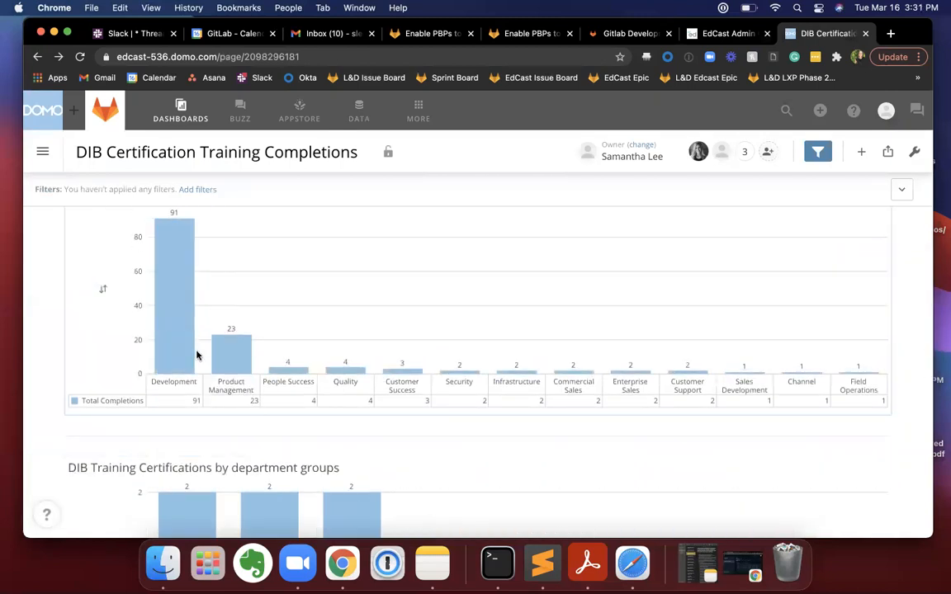
pyautogui.scroll(-2, 286, 450)
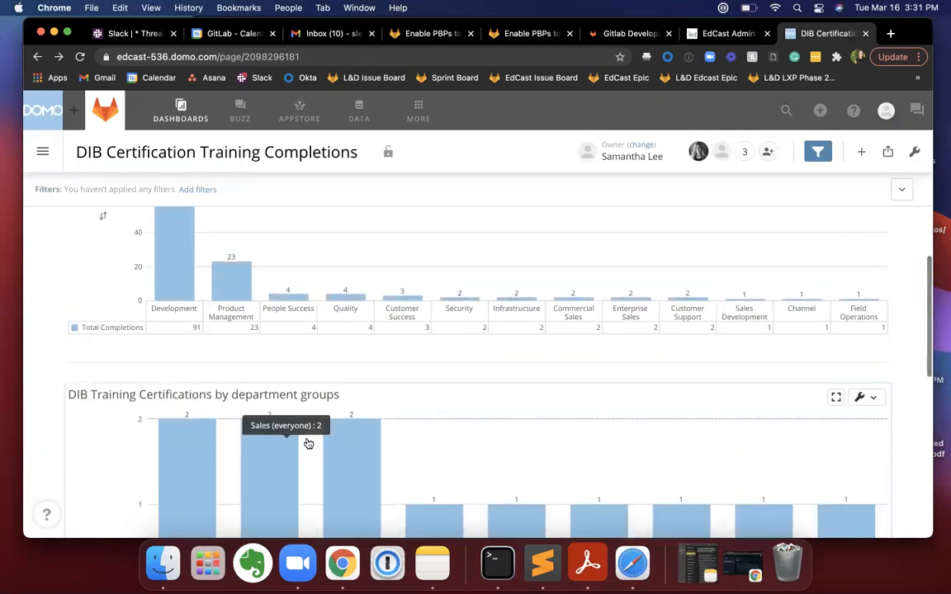
pyautogui.scroll(-3, 456, 438)
pyautogui.scroll(-1, 458, 438)
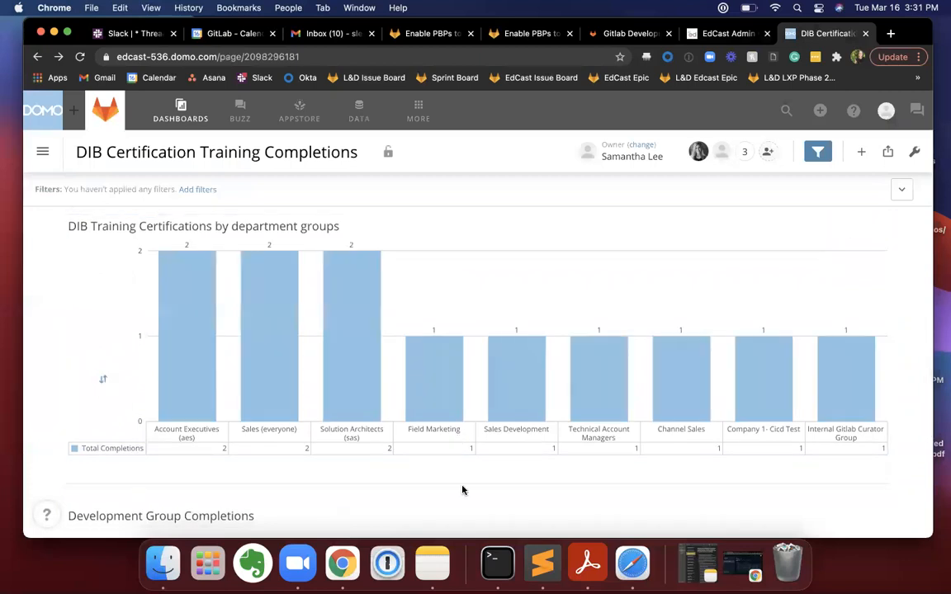
pyautogui.scroll(-2, 462, 488)
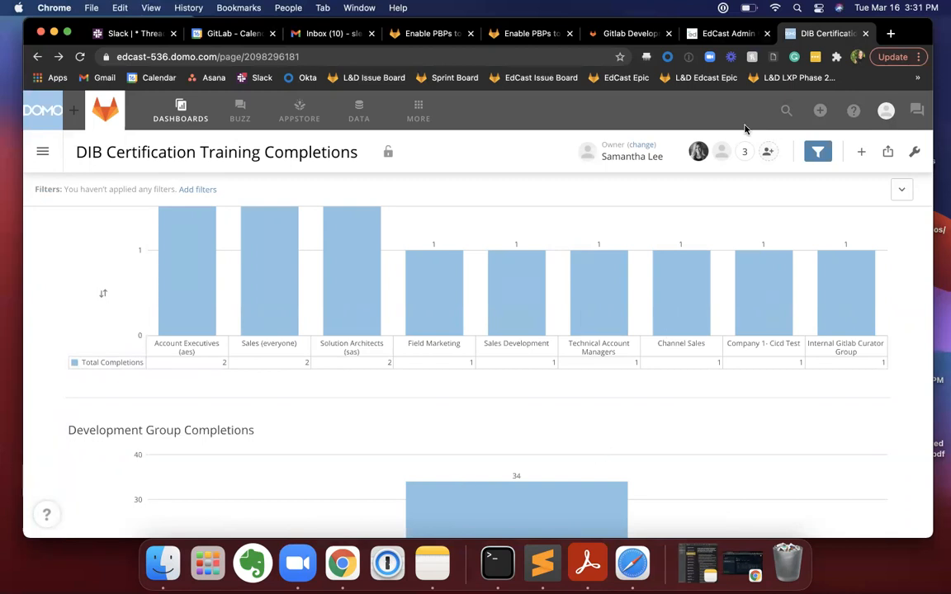
pyautogui.scroll(-4, 640, 432)
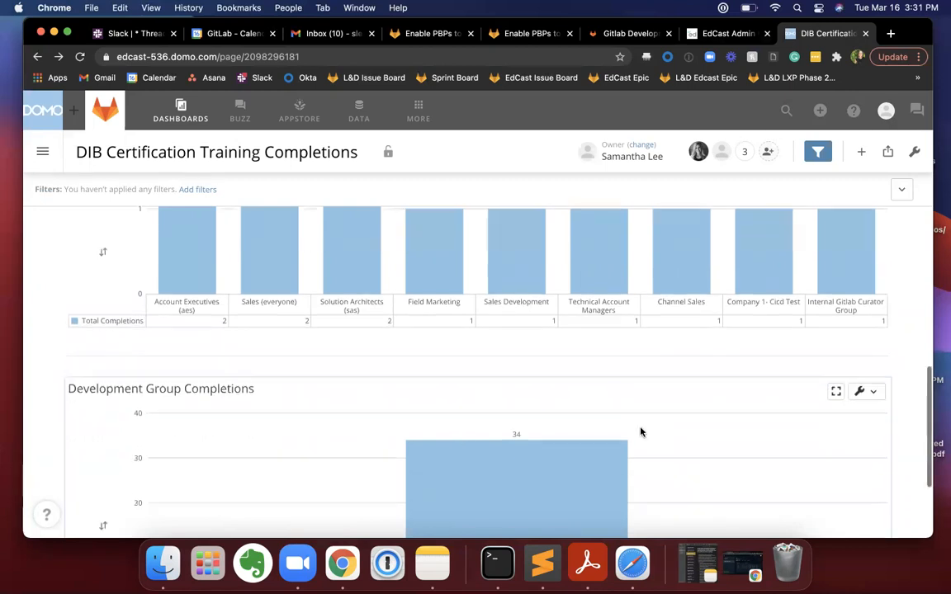
pyautogui.scroll(2, 641, 431)
pyautogui.scroll(10, 640, 431)
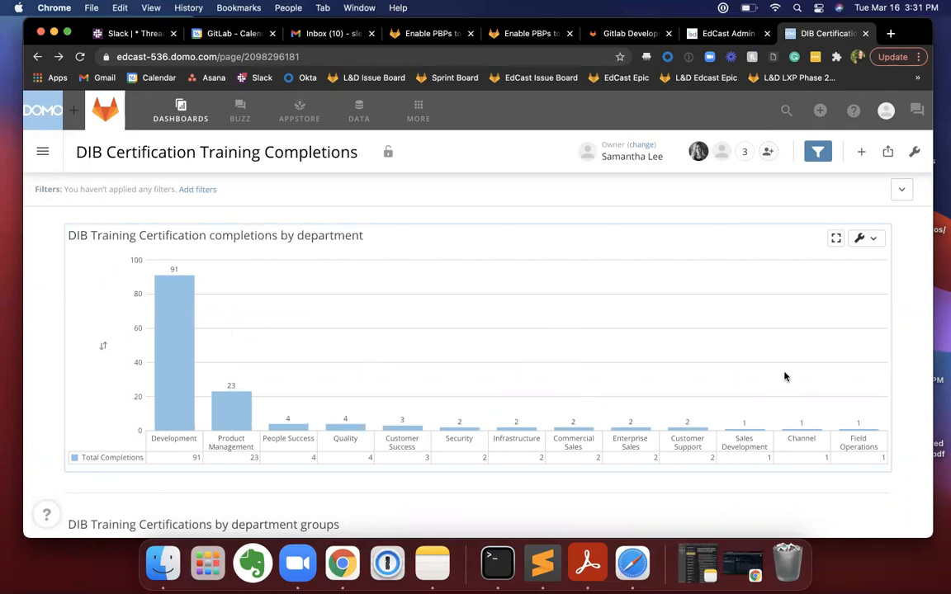
pyautogui.scroll(-8, 785, 377)
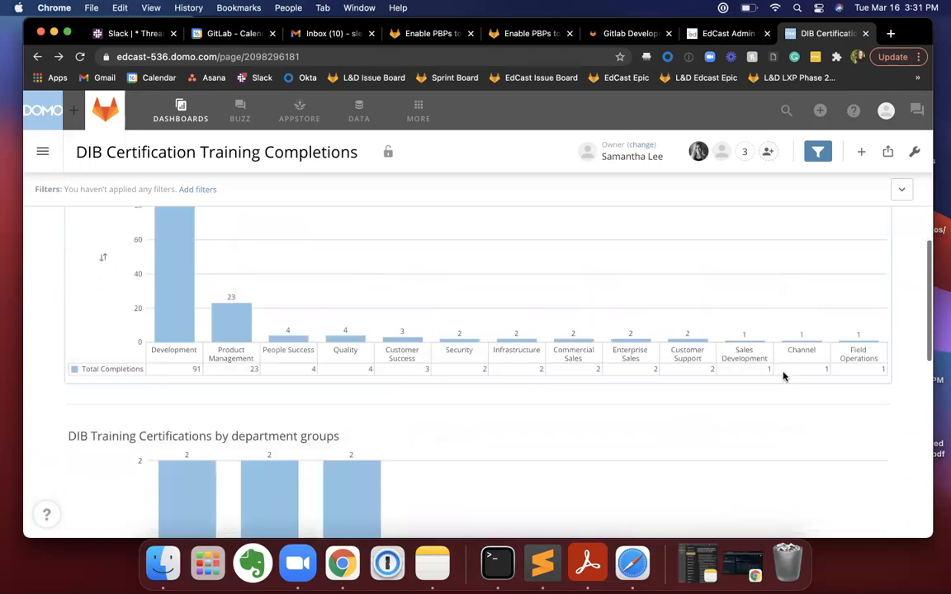
pyautogui.scroll(-3, 784, 377)
pyautogui.scroll(10, 784, 377)
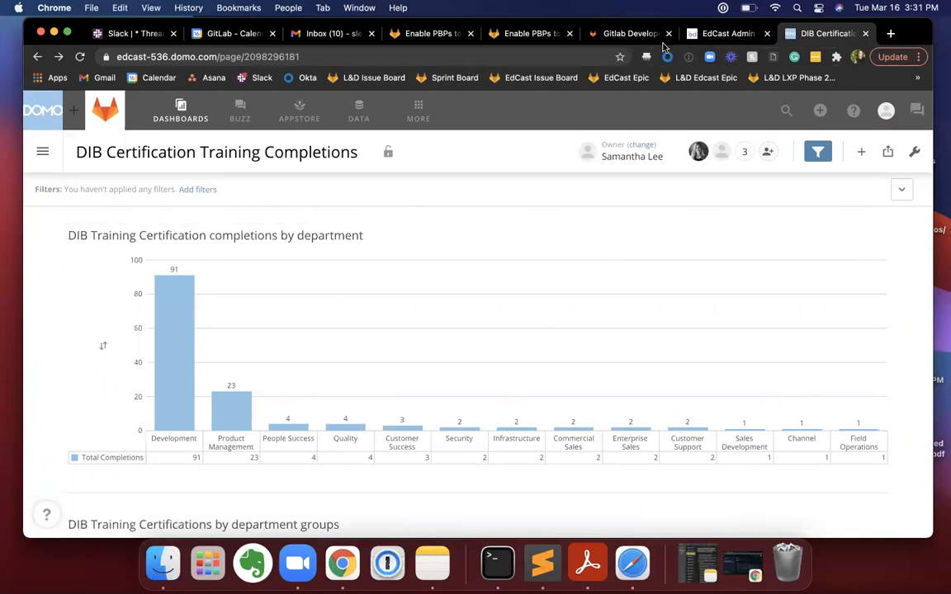
pyautogui.click(701, 321)
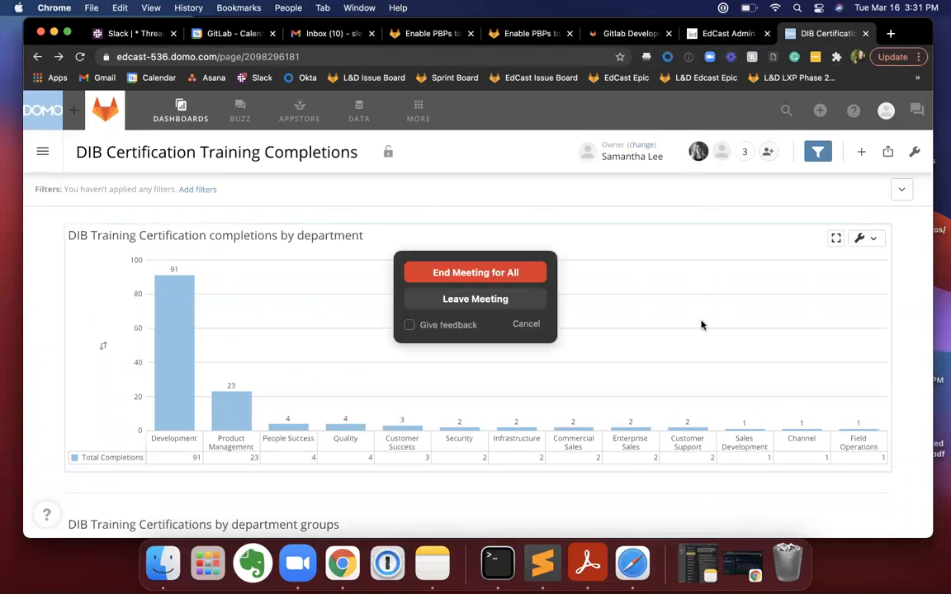